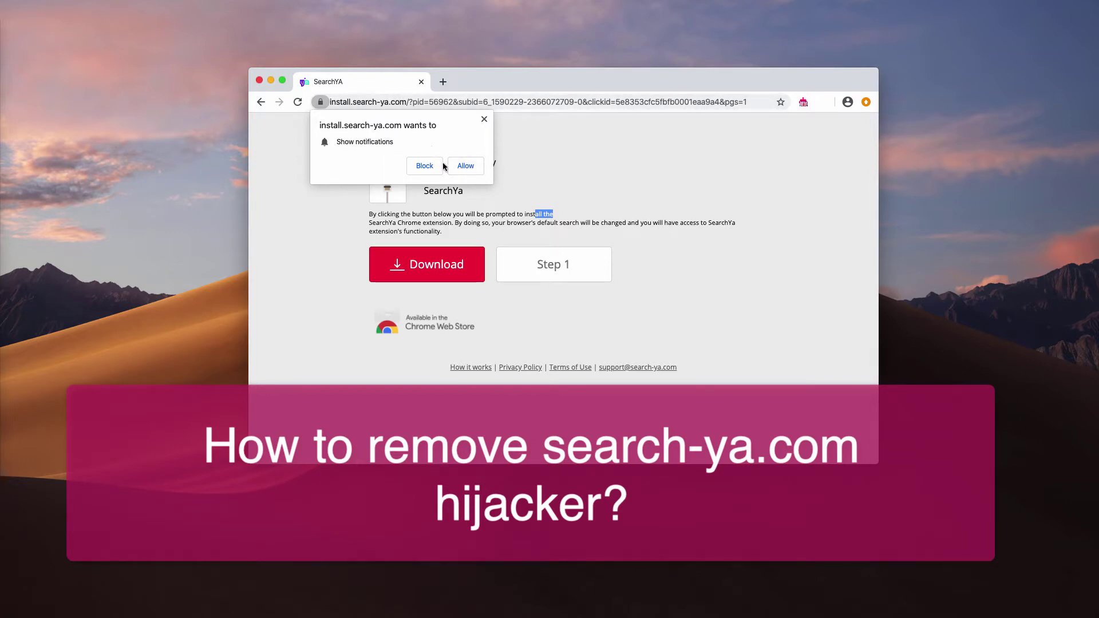
- Open SearchYA's Web Store listing and drag the store window aside to reach Add to Chrome
{"action": "left_click", "coordinate": [499, 214]}
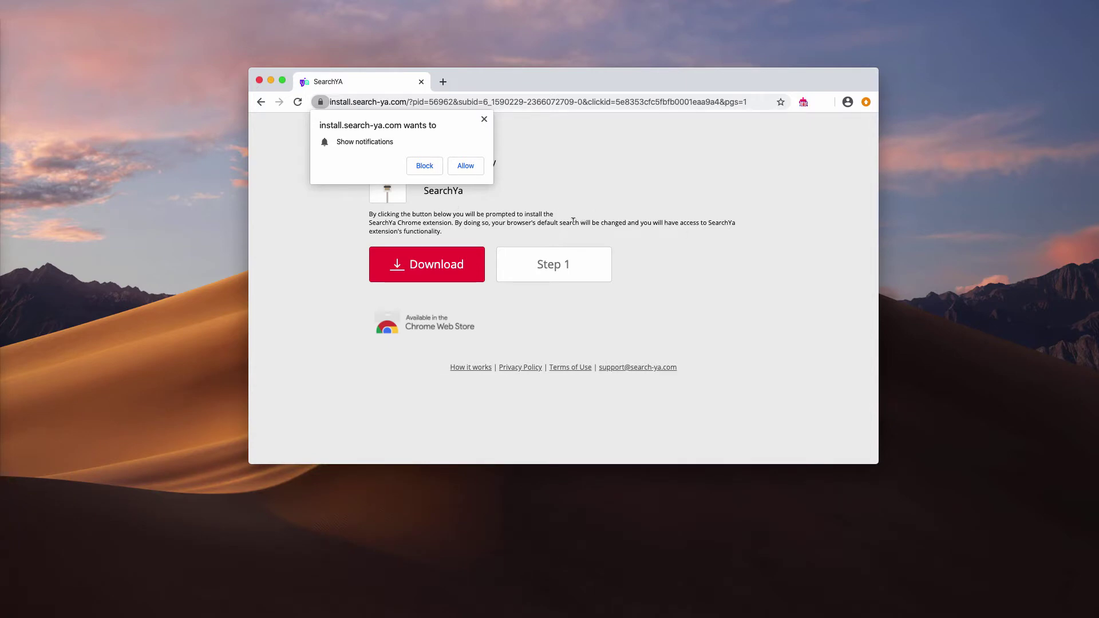
{"action": "left_click", "coordinate": [438, 260]}
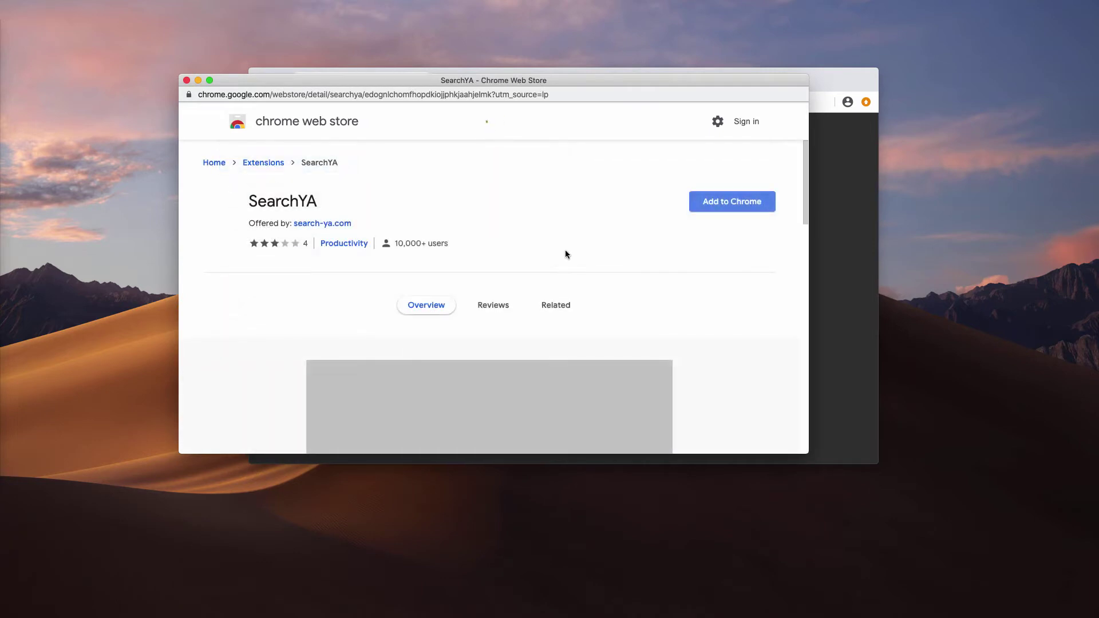
{"action": "scroll", "coordinate": [566, 250], "scroll_direction": "down", "scroll_amount": 3}
{"action": "scroll", "coordinate": [565, 250], "scroll_direction": "down", "scroll_amount": 2}
{"action": "scroll", "coordinate": [565, 250], "scroll_direction": "down", "scroll_amount": 3}
{"action": "scroll", "coordinate": [565, 258], "scroll_direction": "down", "scroll_amount": 2}
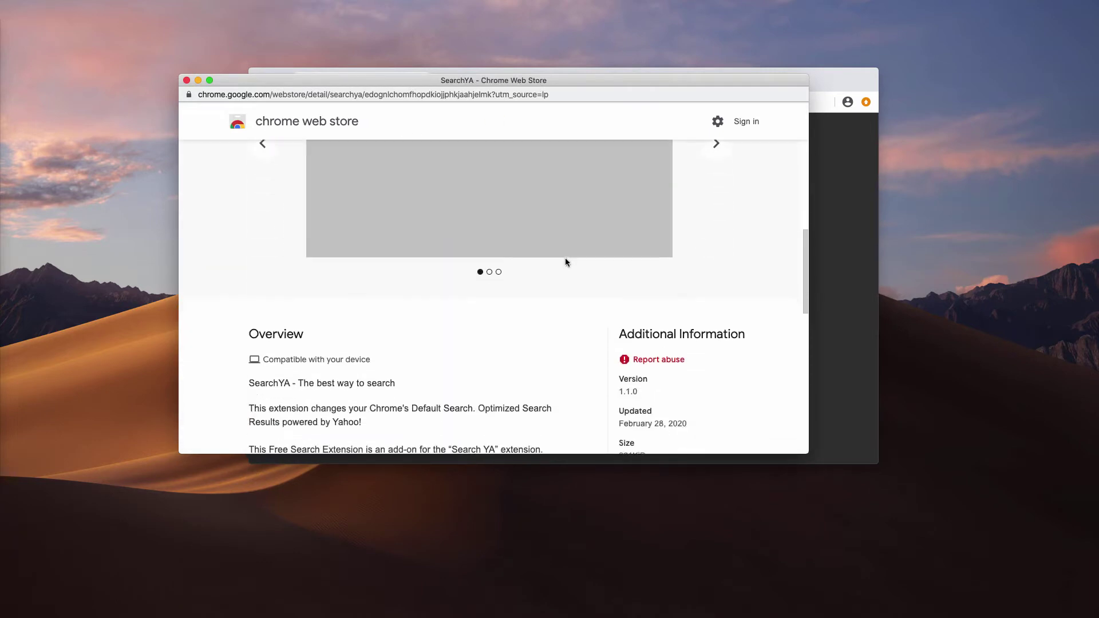
{"action": "scroll", "coordinate": [565, 258], "scroll_direction": "down", "scroll_amount": 1}
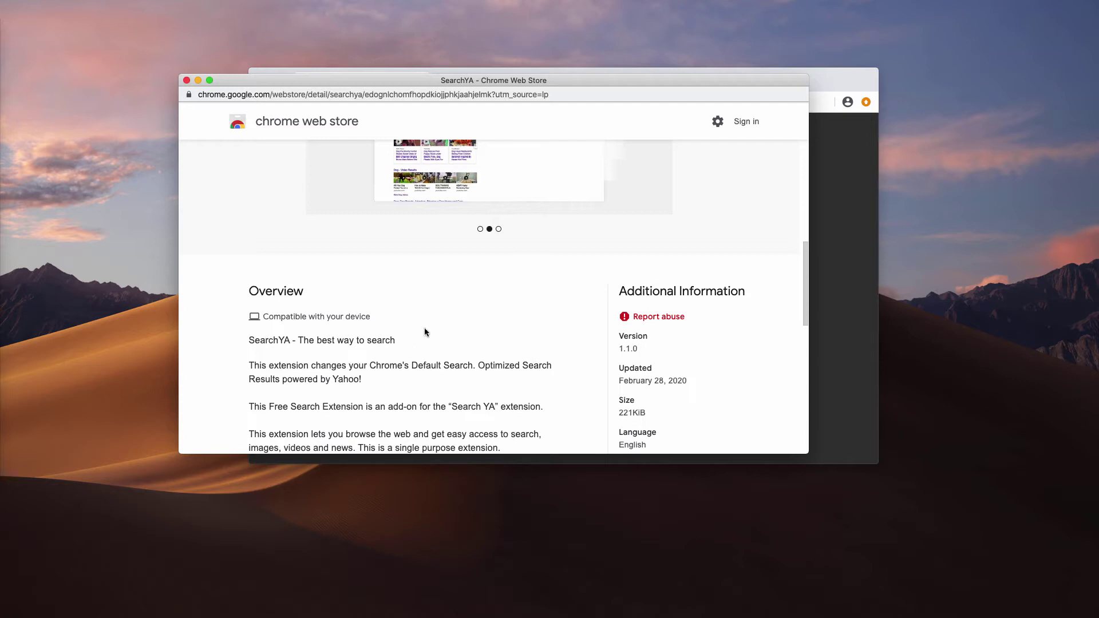
{"action": "left_click_drag", "start_coordinate": [500, 81], "coordinate": [529, 110]}
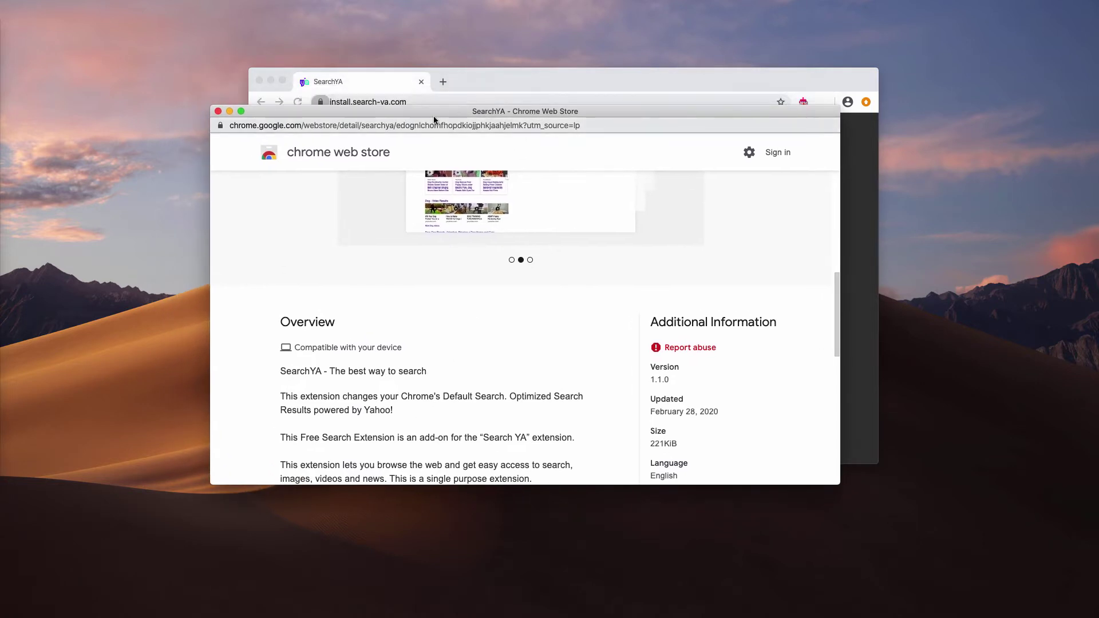
{"action": "left_click_drag", "start_coordinate": [432, 110], "coordinate": [426, 125]}
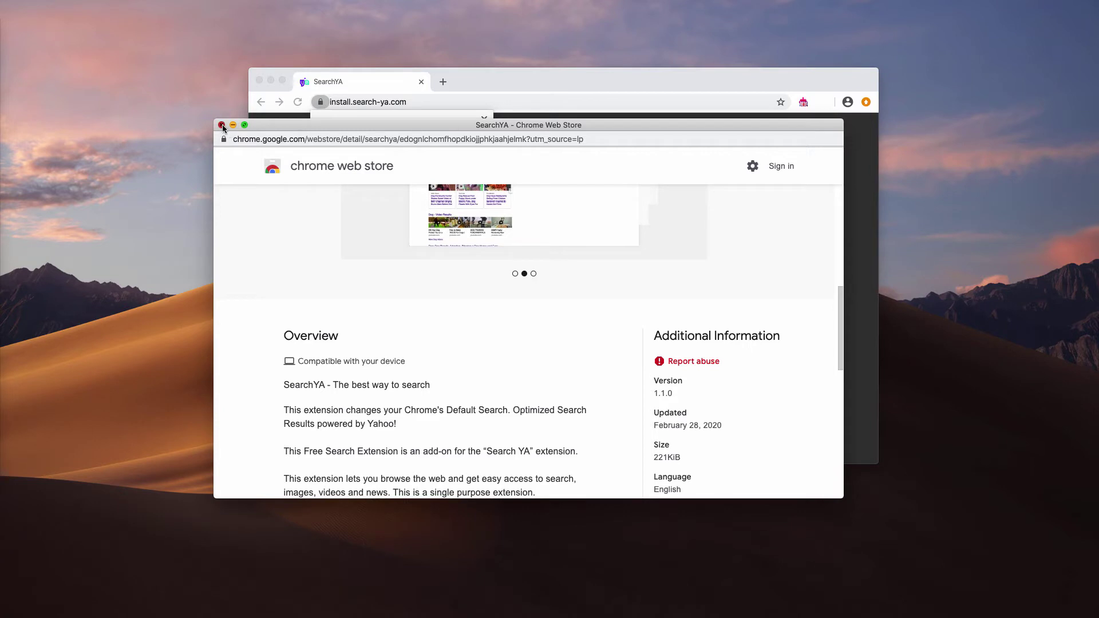
{"action": "scroll", "coordinate": [355, 244], "scroll_direction": "up", "scroll_amount": 2}
{"action": "scroll", "coordinate": [499, 290], "scroll_direction": "up", "scroll_amount": 3}
{"action": "scroll", "coordinate": [559, 300], "scroll_direction": "up", "scroll_amount": 3}
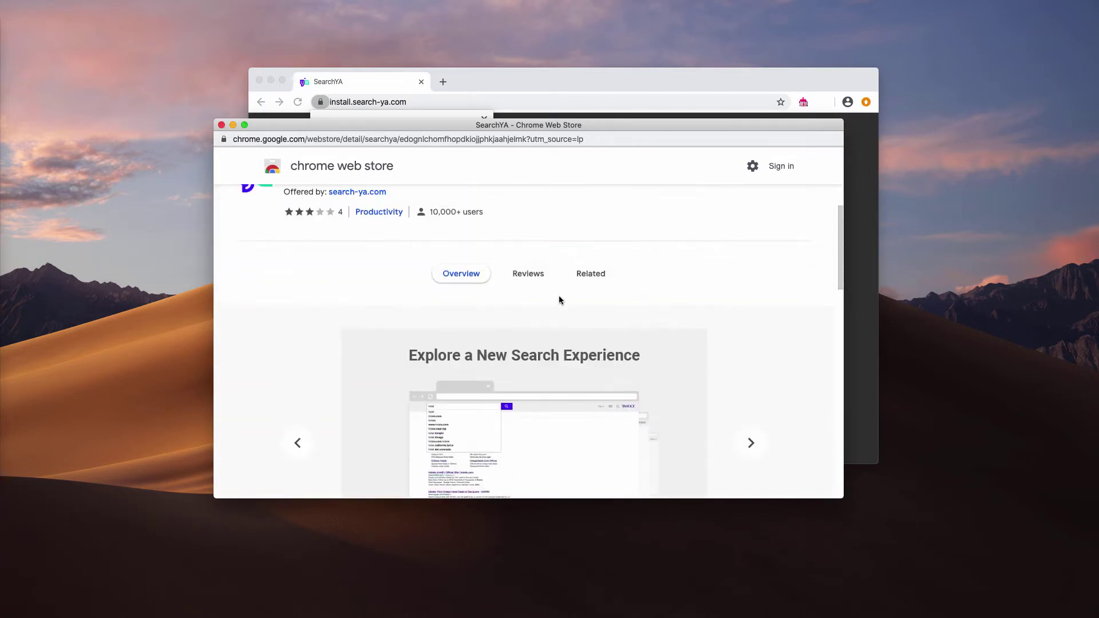
{"action": "scroll", "coordinate": [559, 300], "scroll_direction": "up", "scroll_amount": 2}
- Choose Add to Chrome for SearchYA and confirm 'Add extension' in the permissions dialog
{"action": "left_click", "coordinate": [780, 248]}
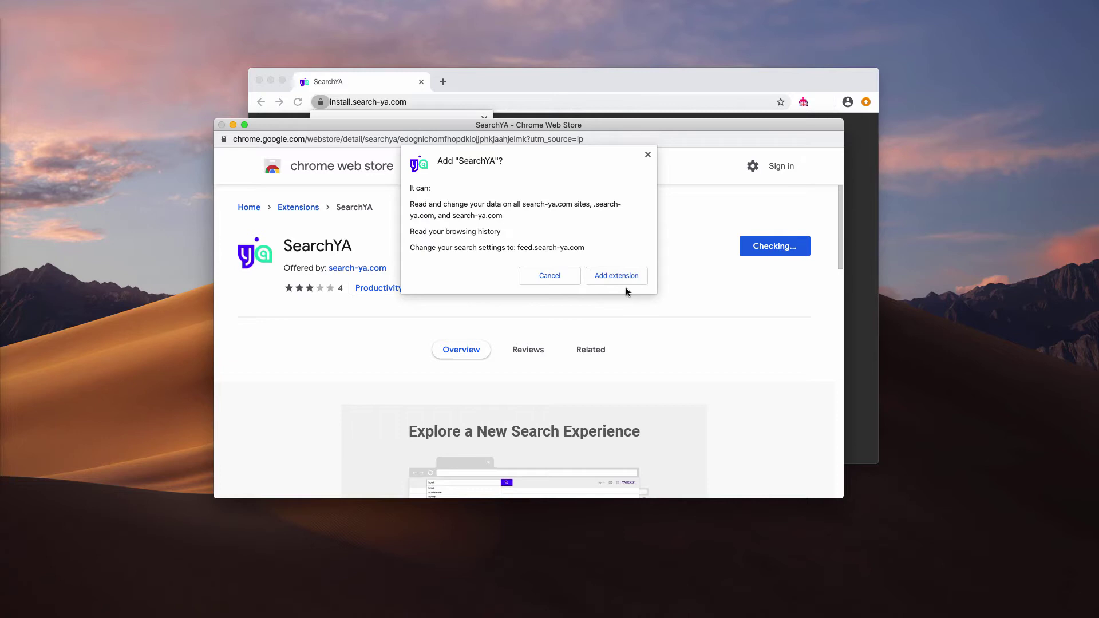
{"action": "left_click", "coordinate": [629, 279]}
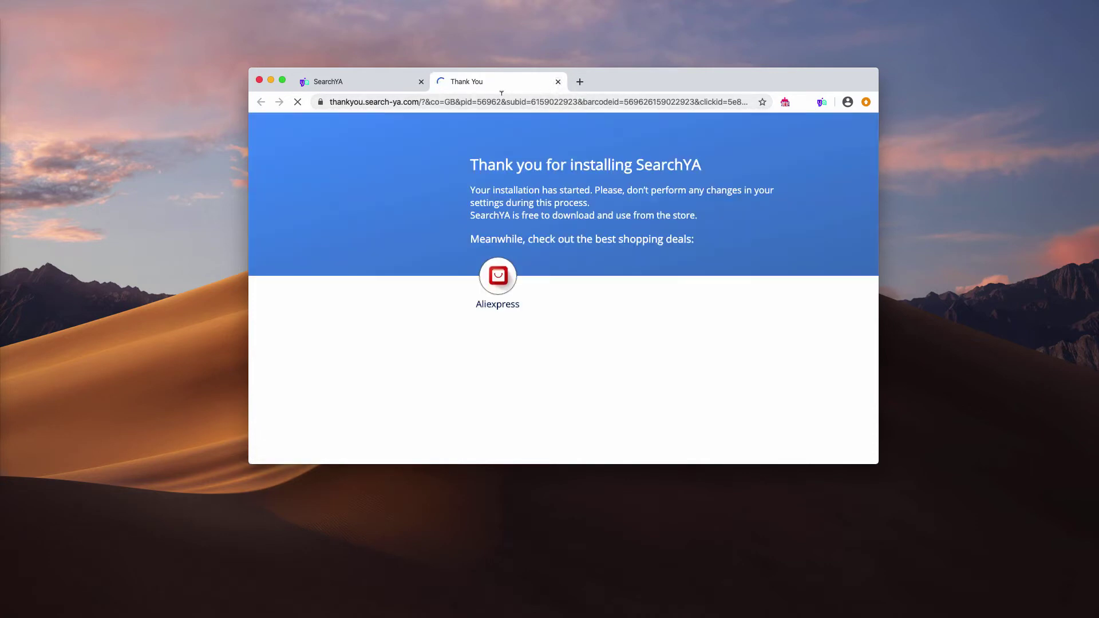
- Switch between the SearchYA install and thank-you tabs, then close the thank-you tab
{"action": "left_click", "coordinate": [383, 84]}
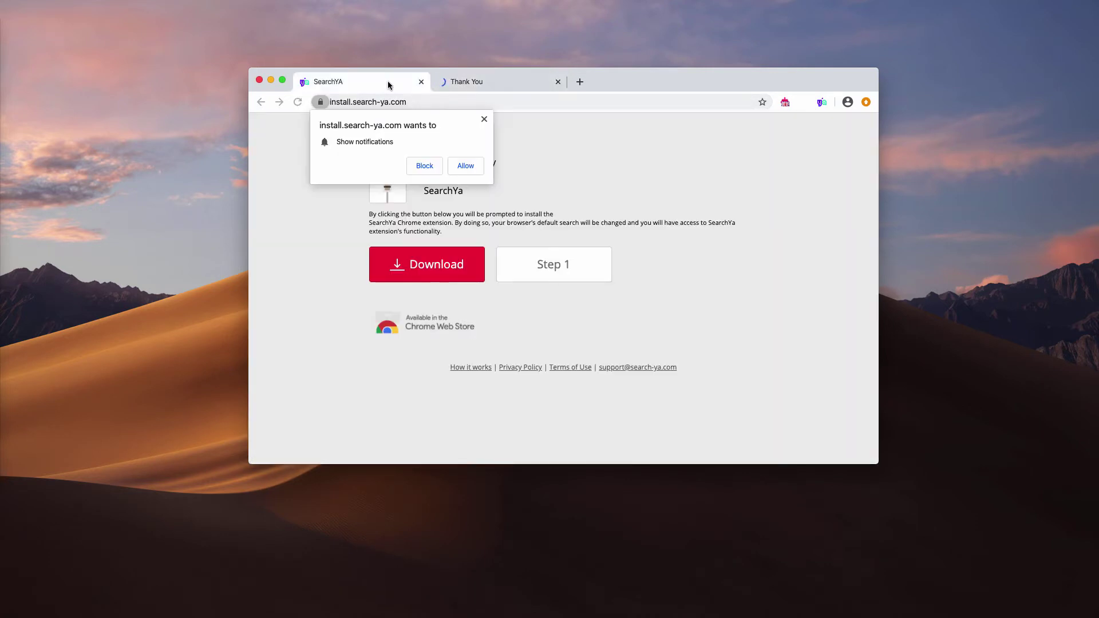
{"action": "left_click", "coordinate": [481, 82]}
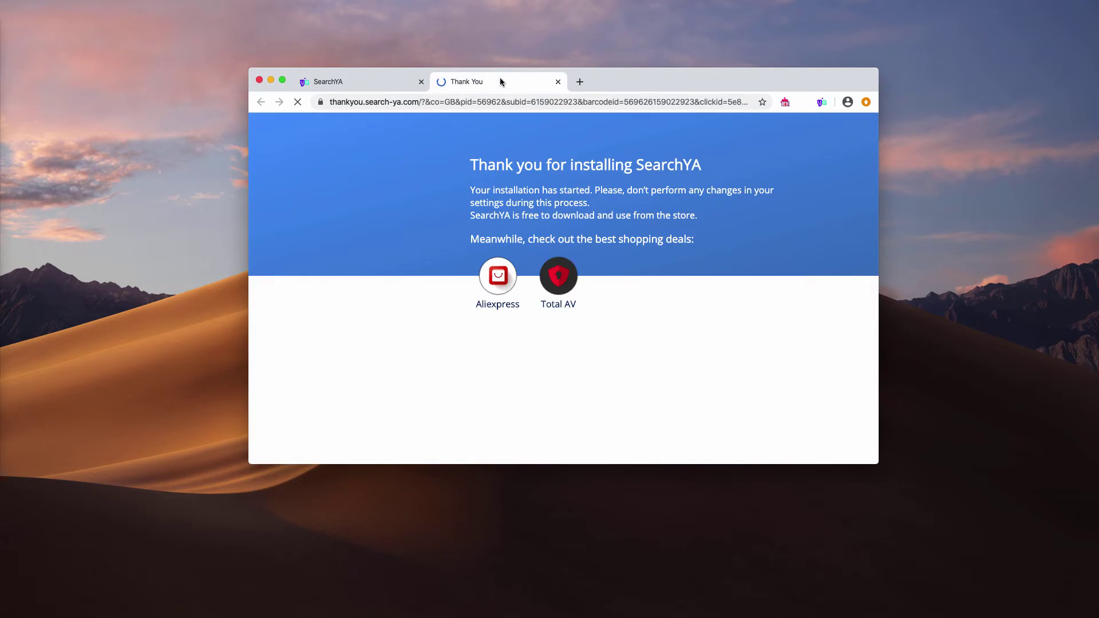
{"action": "left_click", "coordinate": [559, 82]}
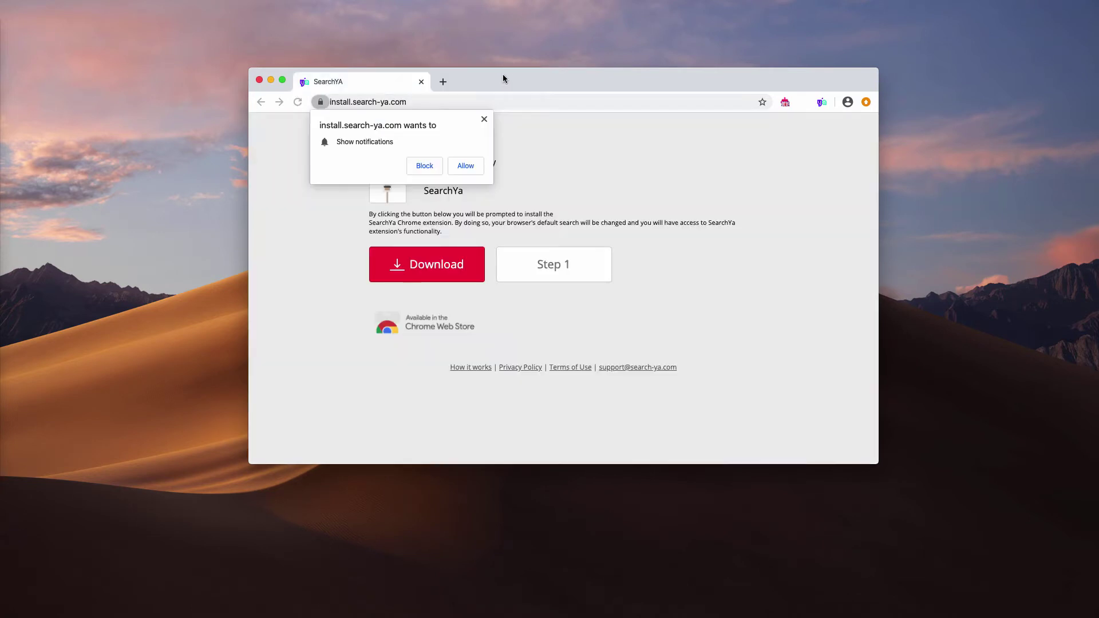
{"action": "left_click_drag", "start_coordinate": [521, 79], "coordinate": [518, 87]}
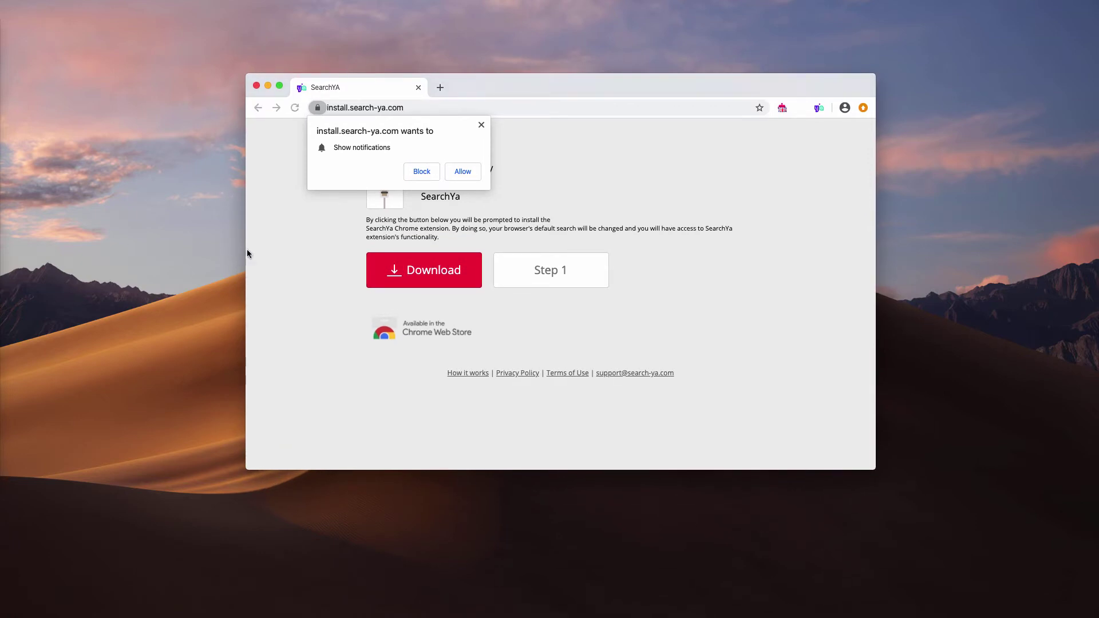
{"action": "left_click", "coordinate": [598, 88]}
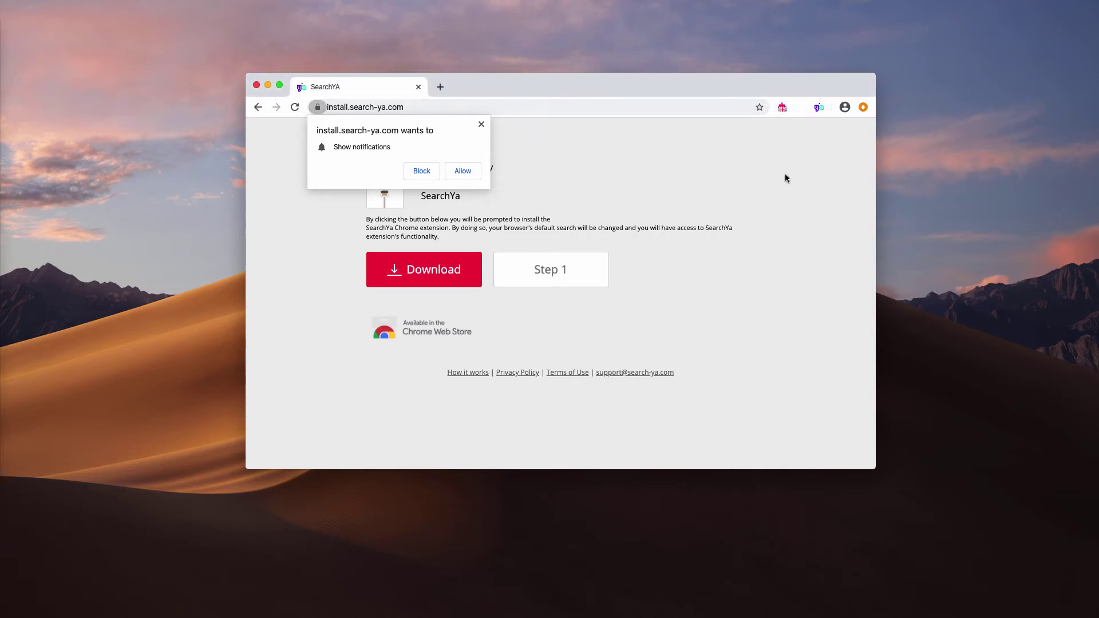
{"action": "left_click_drag", "start_coordinate": [581, 80], "coordinate": [575, 79]}
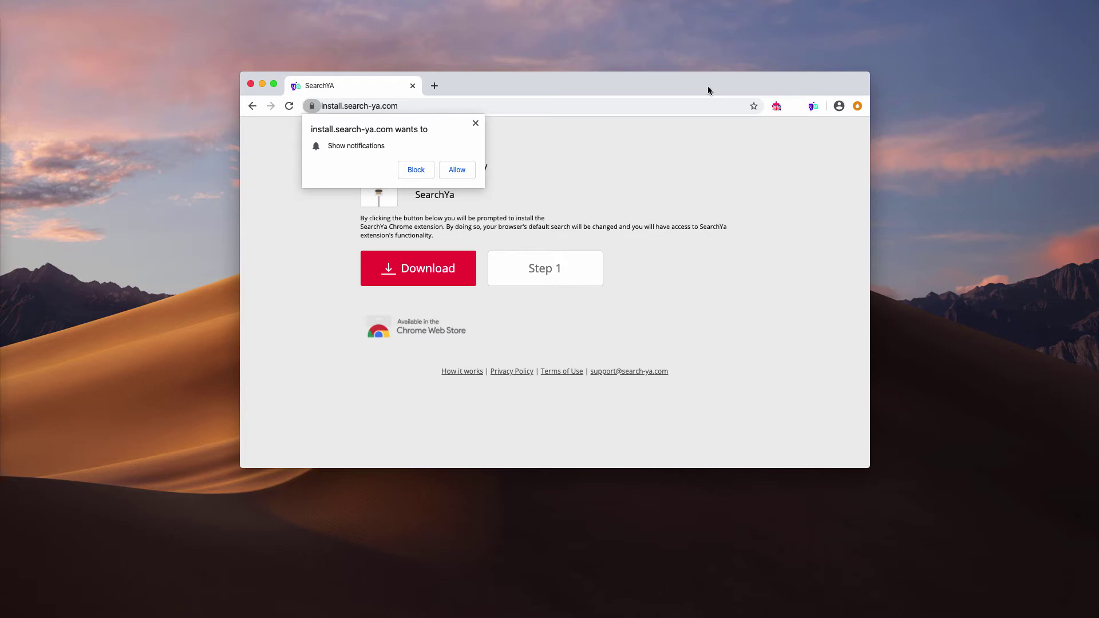
{"action": "left_click_drag", "start_coordinate": [708, 86], "coordinate": [708, 85]}
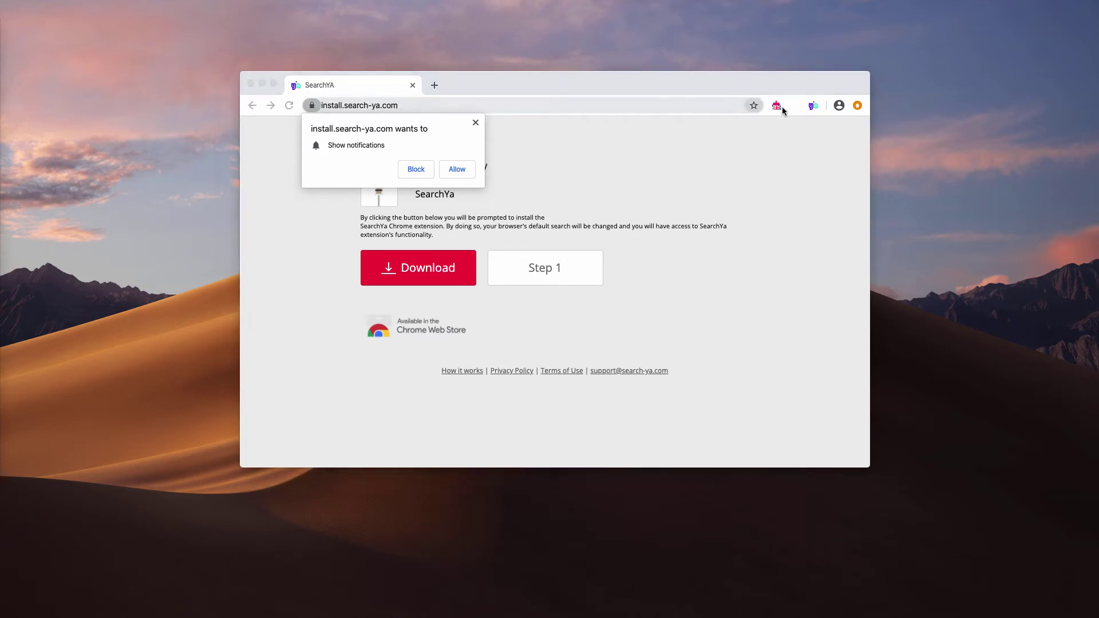
- Disable and remove SearchYA on the Extensions page, then close the uninstall.search-ya.com tab
{"action": "left_click", "coordinate": [857, 106]}
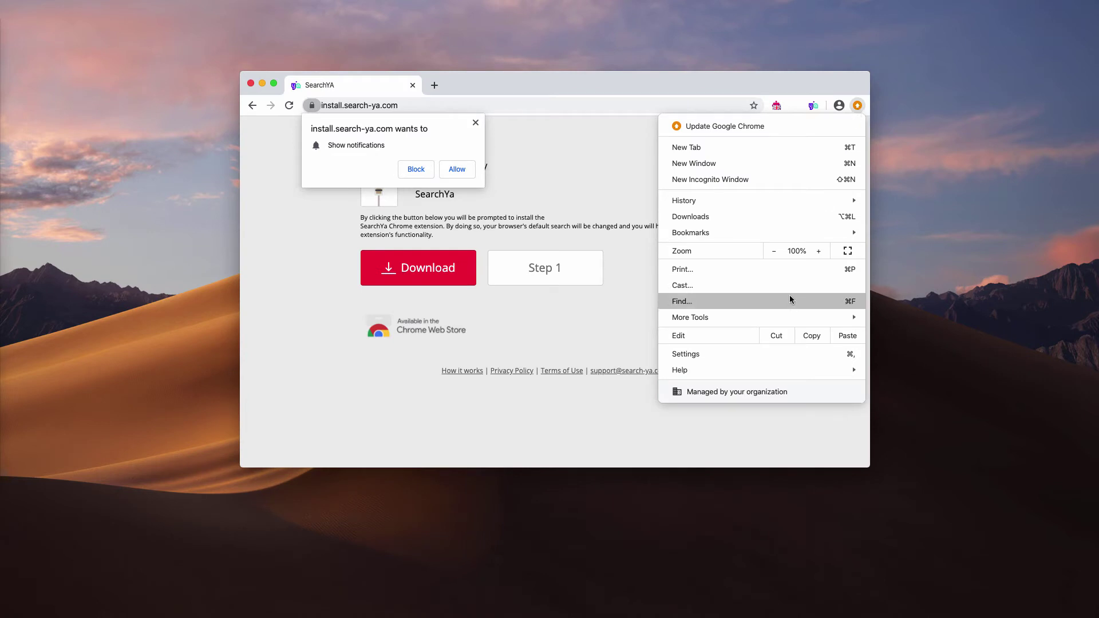
{"action": "mouse_move", "coordinate": [713, 317]}
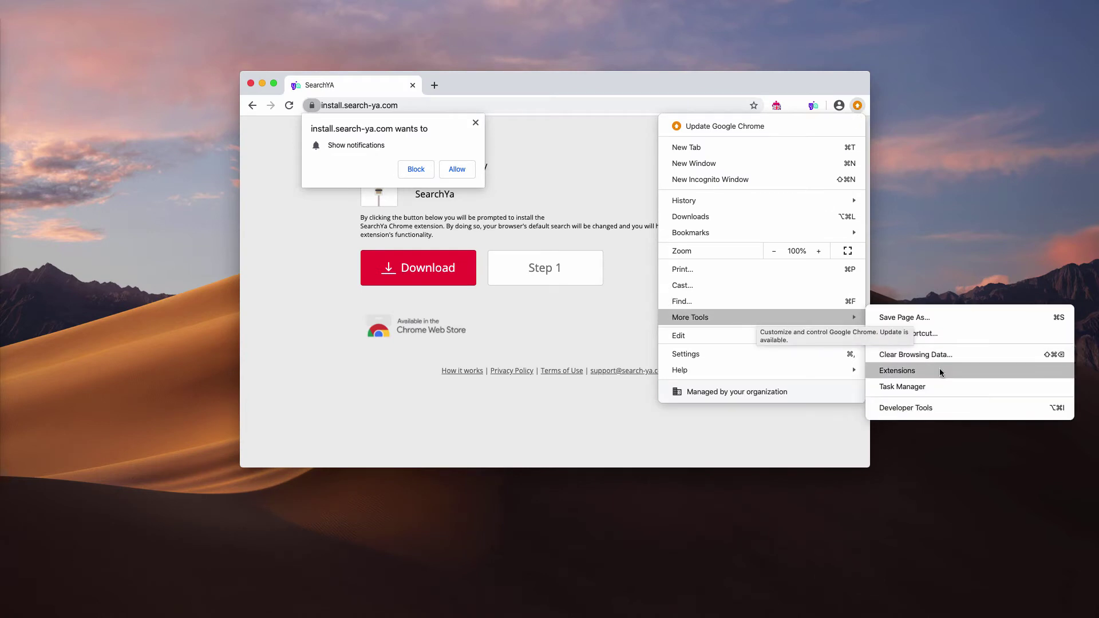
{"action": "left_click", "coordinate": [940, 368]}
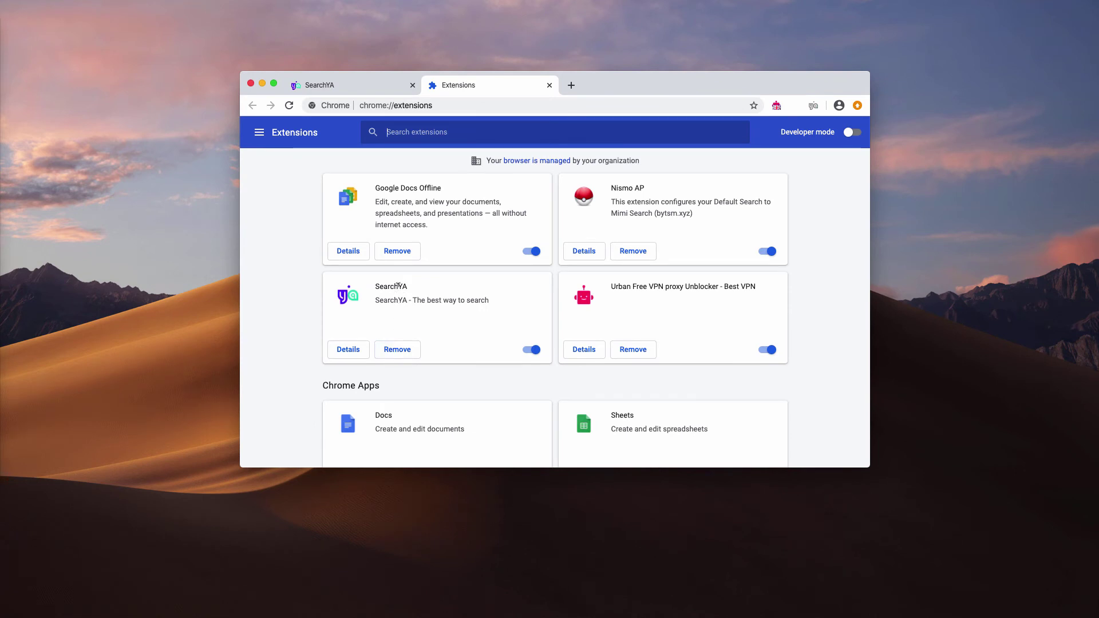
{"action": "left_click", "coordinate": [529, 352]}
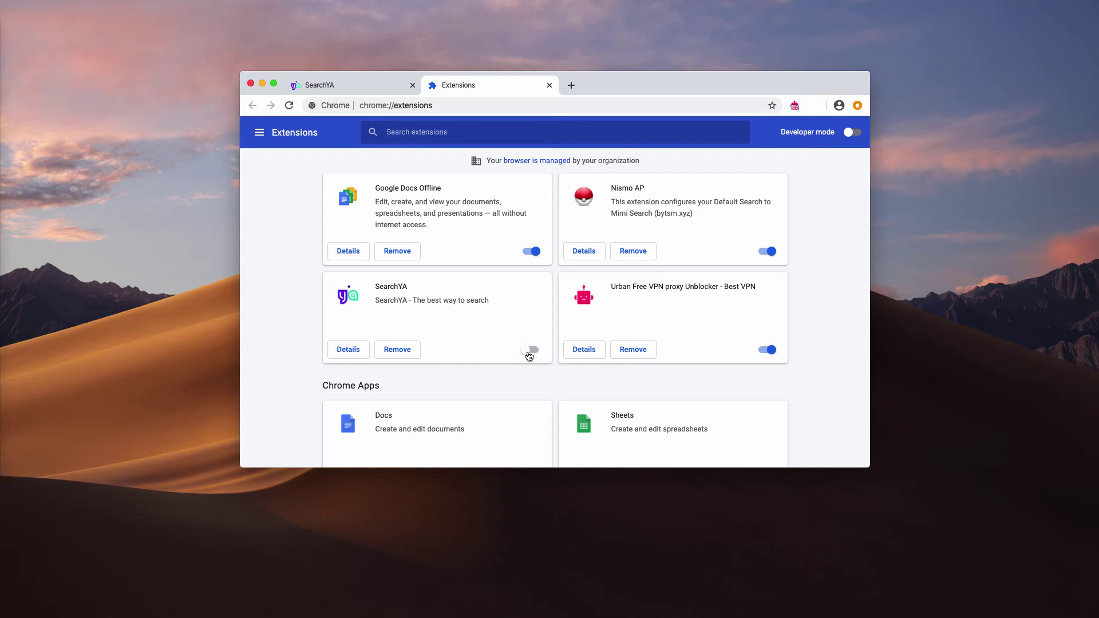
{"action": "left_click", "coordinate": [397, 350]}
{"action": "left_click", "coordinate": [651, 181]}
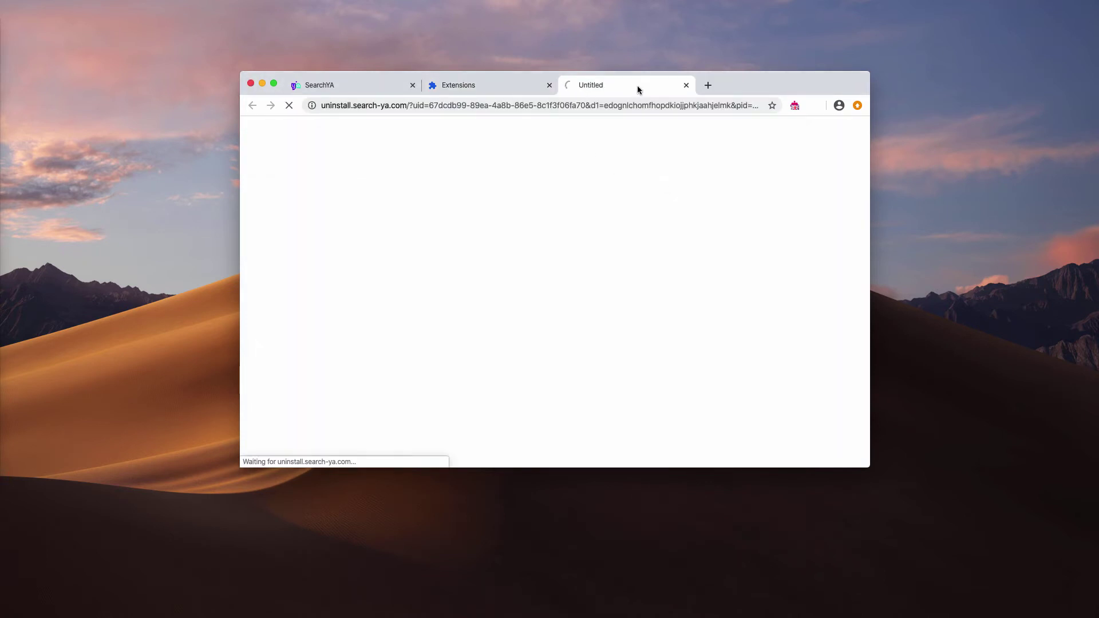
{"action": "left_click", "coordinate": [686, 85]}
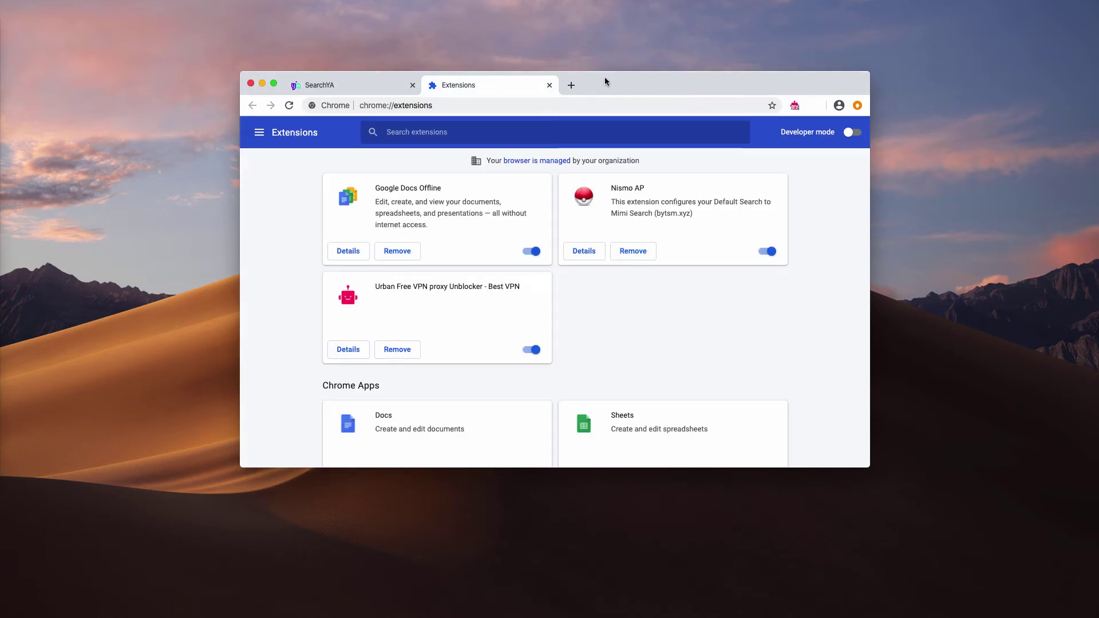
- Close the leftover tabs, load combocleaner.com, and download the Combo Cleaner installer
{"action": "left_click", "coordinate": [550, 86]}
{"action": "left_click", "coordinate": [434, 85]}
{"action": "type", "text": "c"}
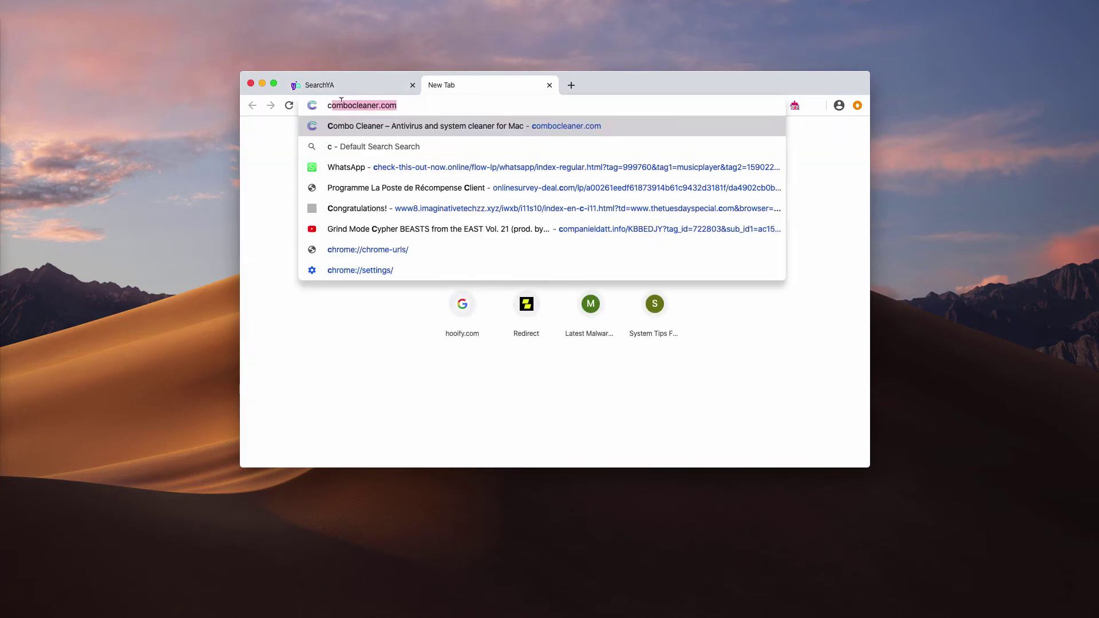
{"action": "key", "text": "Return"}
{"action": "left_click", "coordinate": [411, 84]}
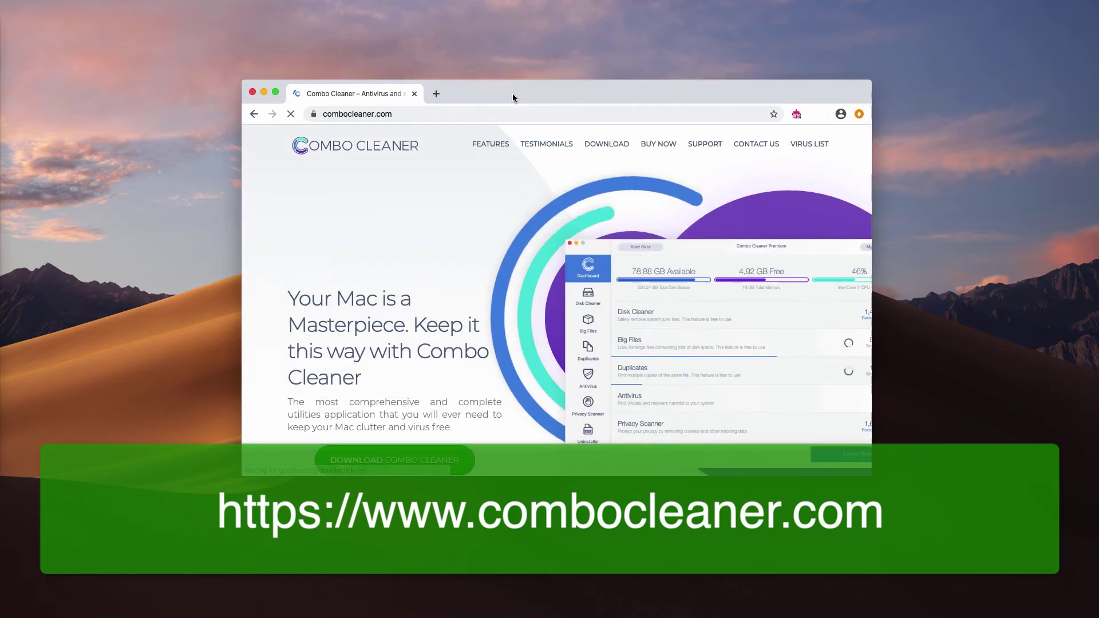
{"action": "left_click", "coordinate": [424, 118]}
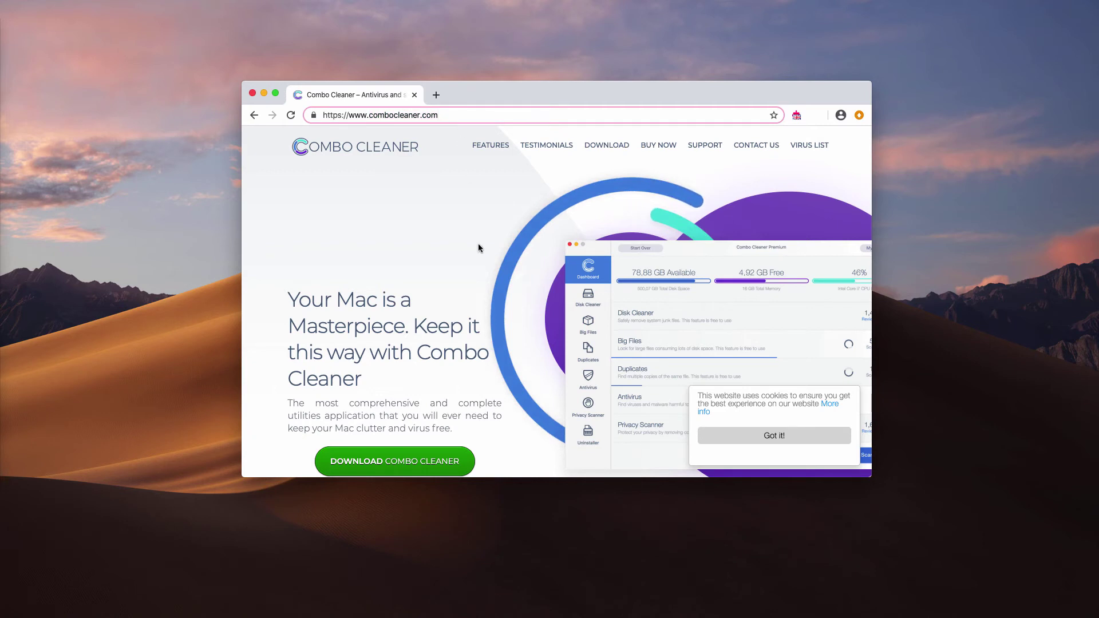
{"action": "scroll", "coordinate": [478, 249], "scroll_direction": "down", "scroll_amount": 1}
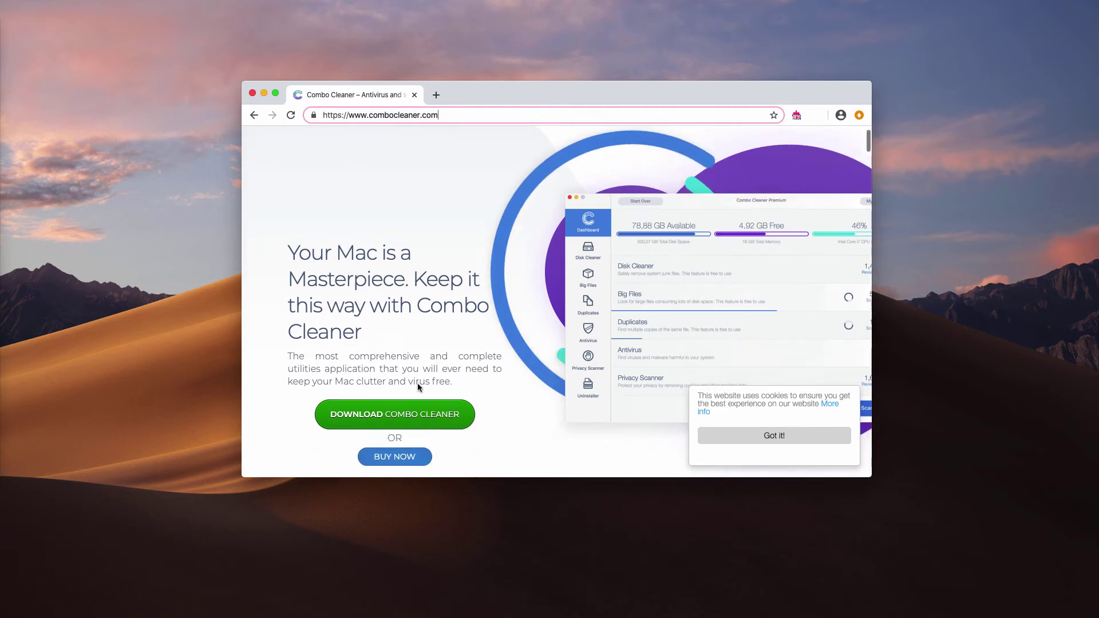
{"action": "left_click", "coordinate": [404, 411]}
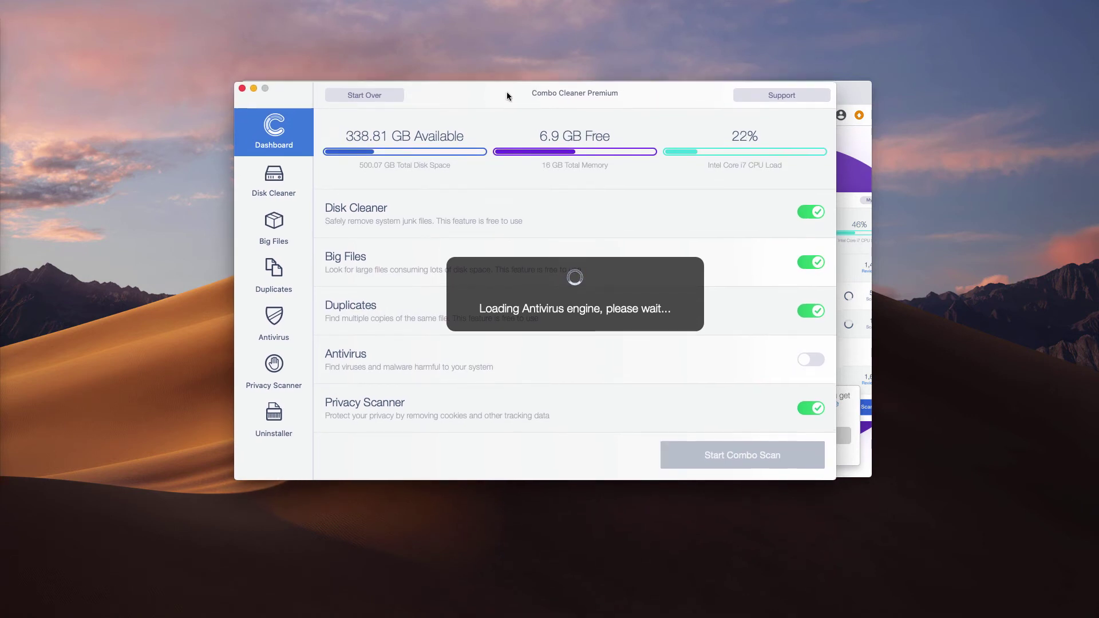
- Check the Antivirus options, then start a Combo Scan from the Dashboard
{"action": "left_click", "coordinate": [270, 324]}
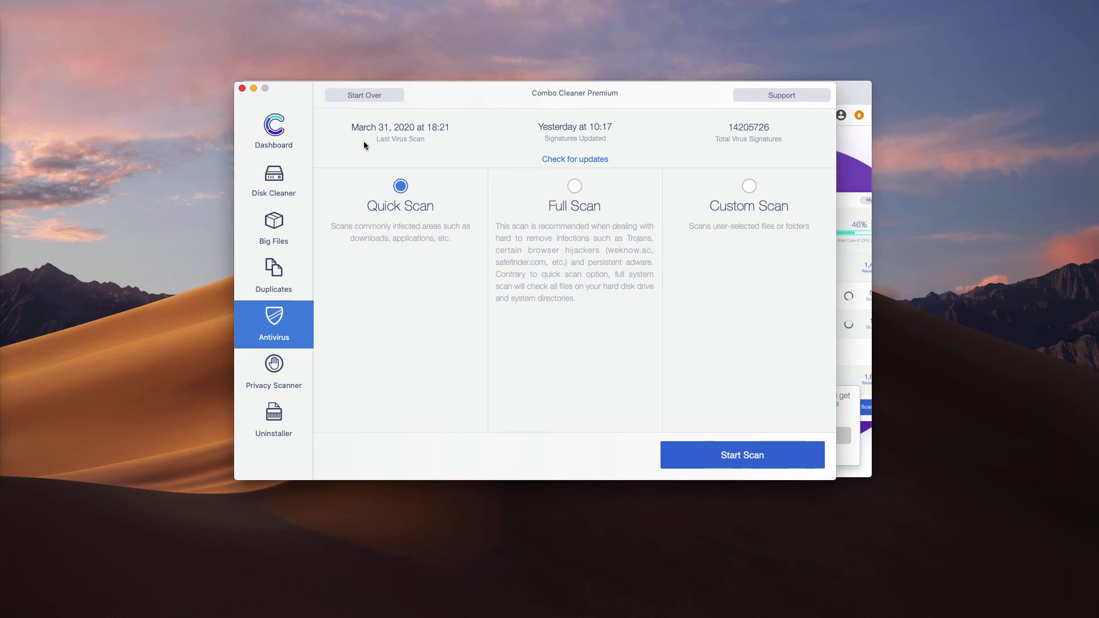
{"action": "left_click", "coordinate": [283, 136]}
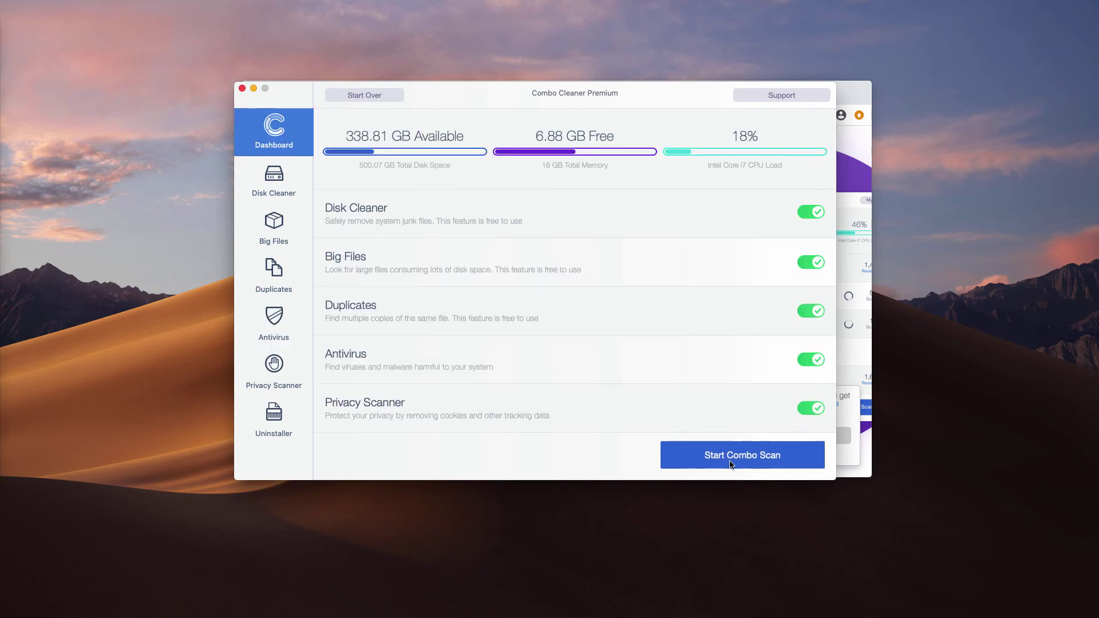
{"action": "left_click", "coordinate": [747, 456]}
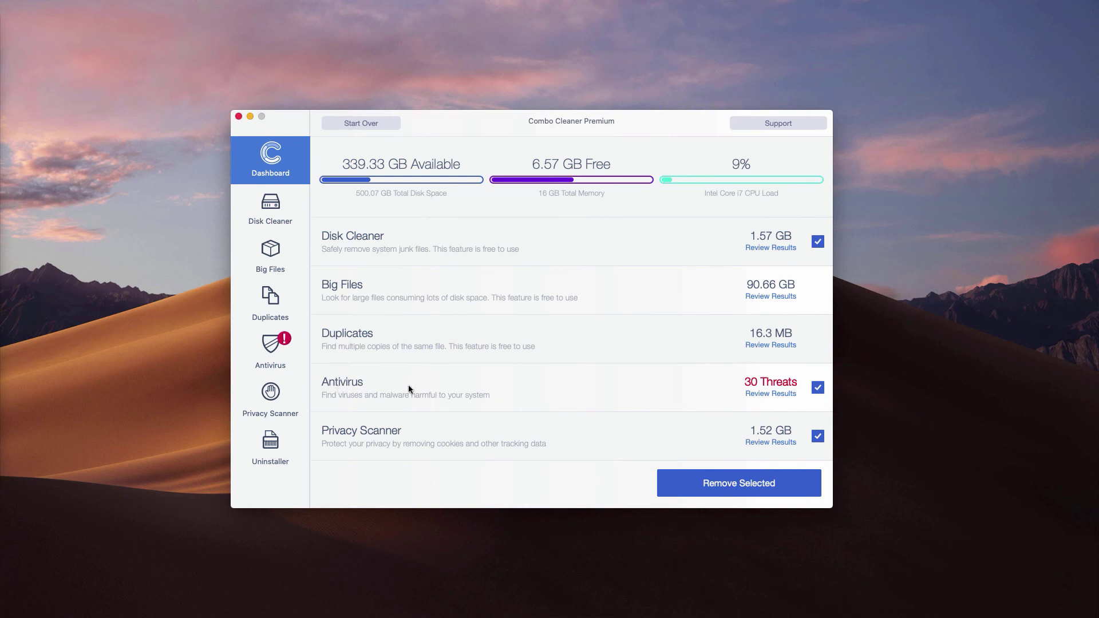
- Open Antivirus Review Results to list the 30 adware files found in Downloads
{"action": "left_click", "coordinate": [772, 394]}
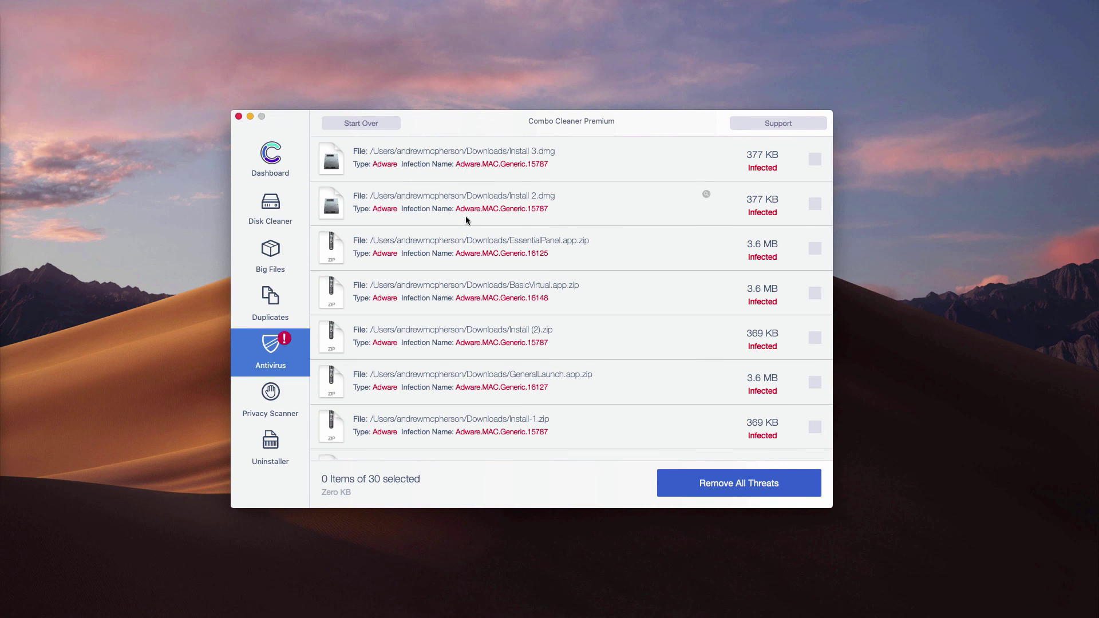
{"action": "scroll", "coordinate": [474, 236], "scroll_direction": "up", "scroll_amount": 2}
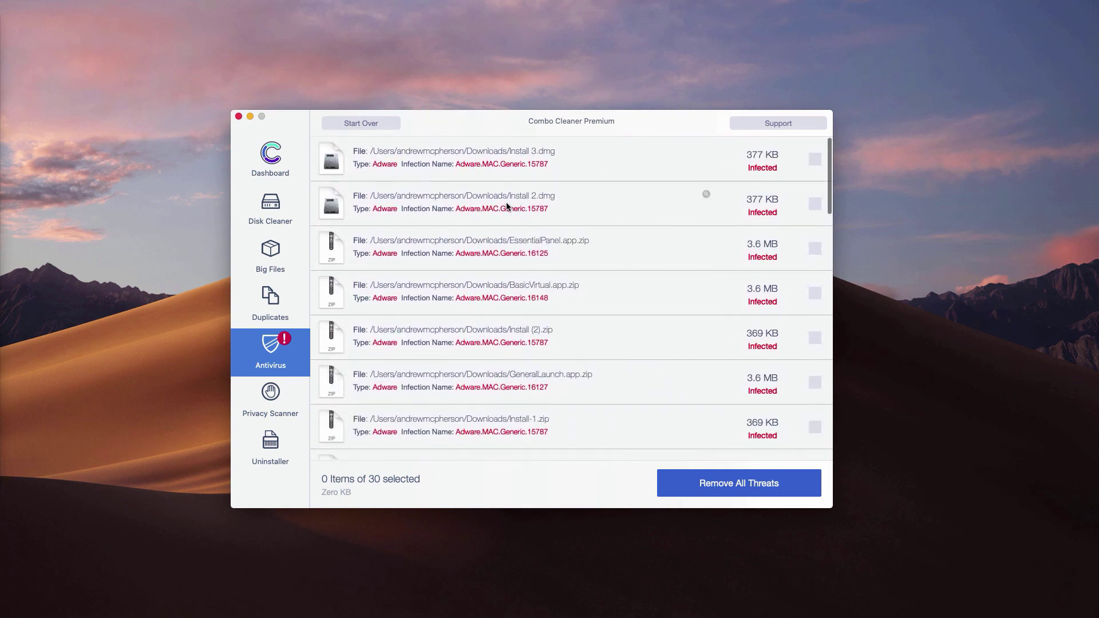